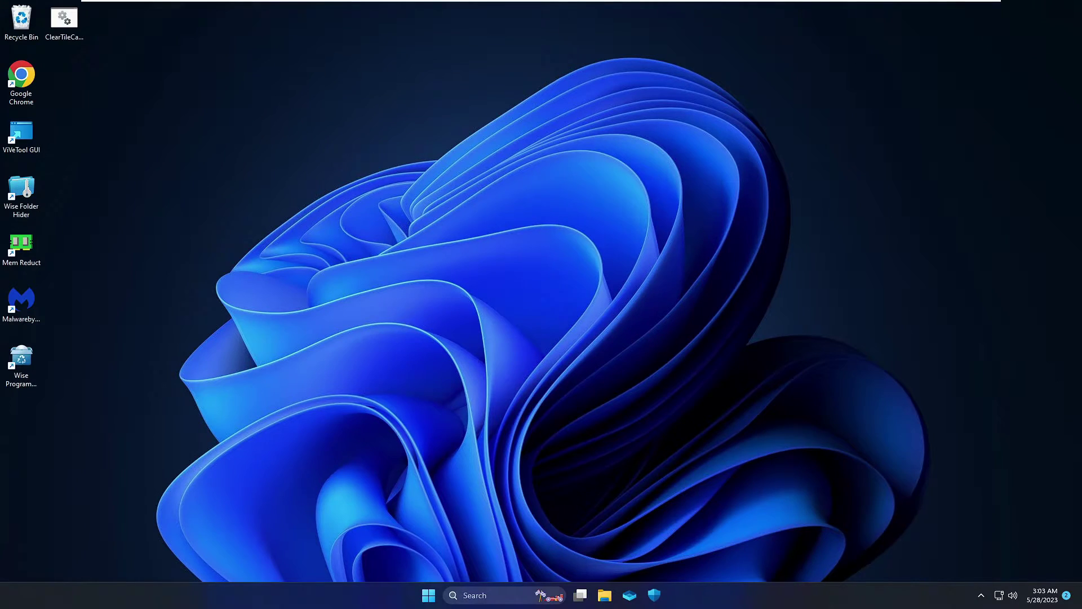
- Search 'trouble' and scroll Troubleshoot > Other troubleshooters down to Recording Audio
{"action": "key", "text": "super+s"}
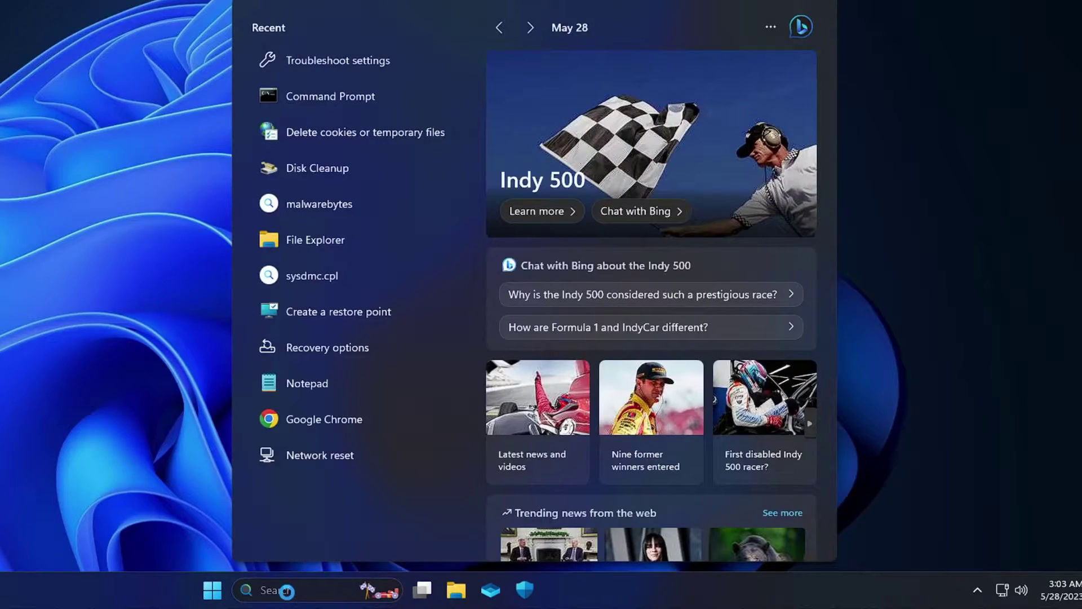
{"action": "type", "text": "trouble"}
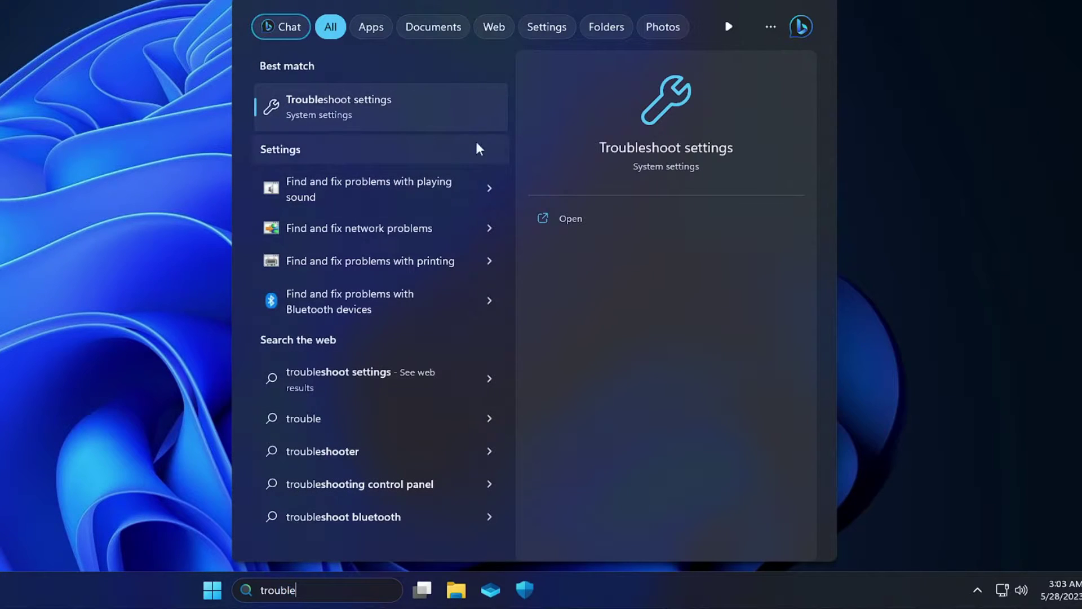
{"action": "left_click", "coordinate": [415, 119]}
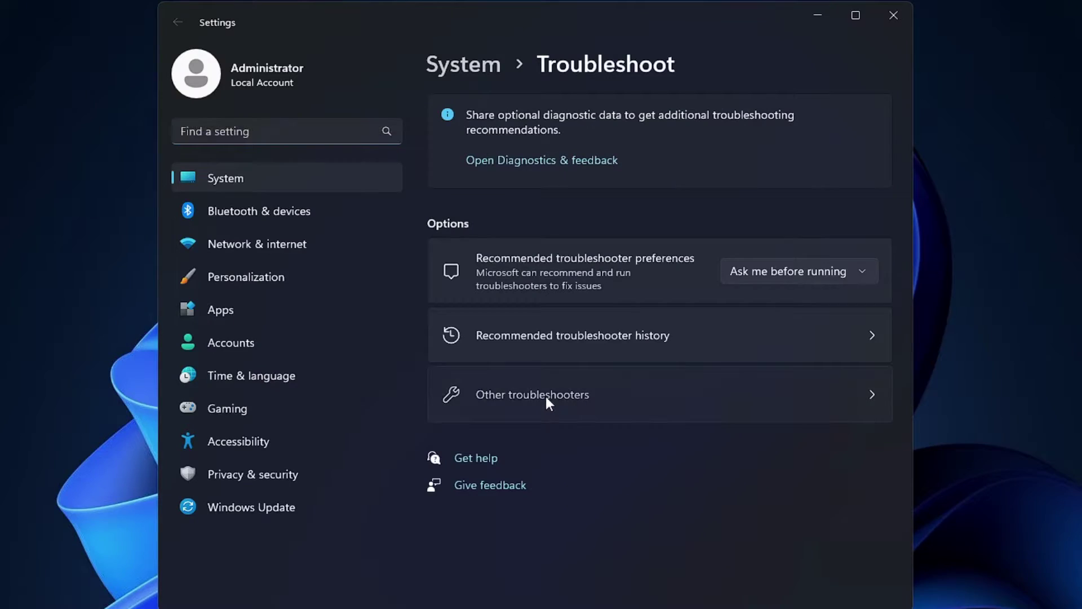
{"action": "left_click", "coordinate": [512, 304]}
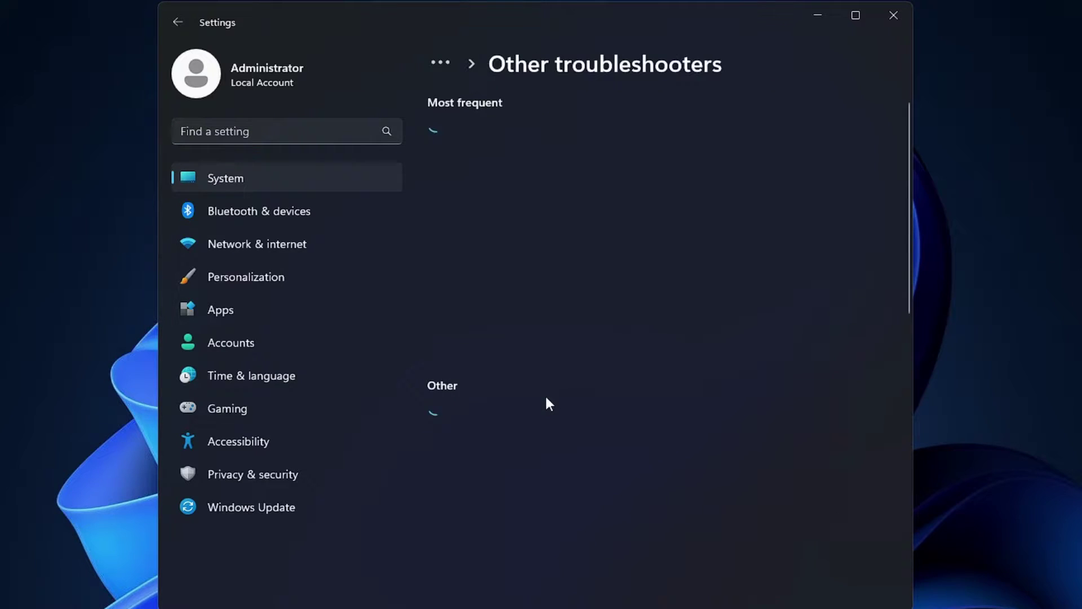
{"action": "scroll", "coordinate": [546, 397], "scroll_direction": "down", "scroll_amount": 5}
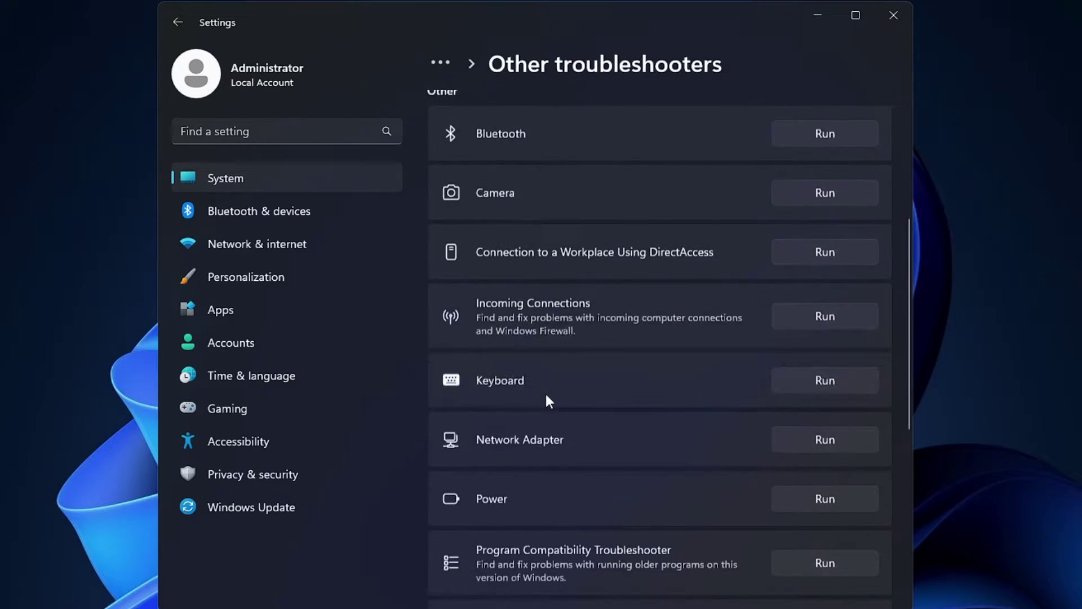
{"action": "scroll", "coordinate": [546, 394], "scroll_direction": "down", "scroll_amount": 3}
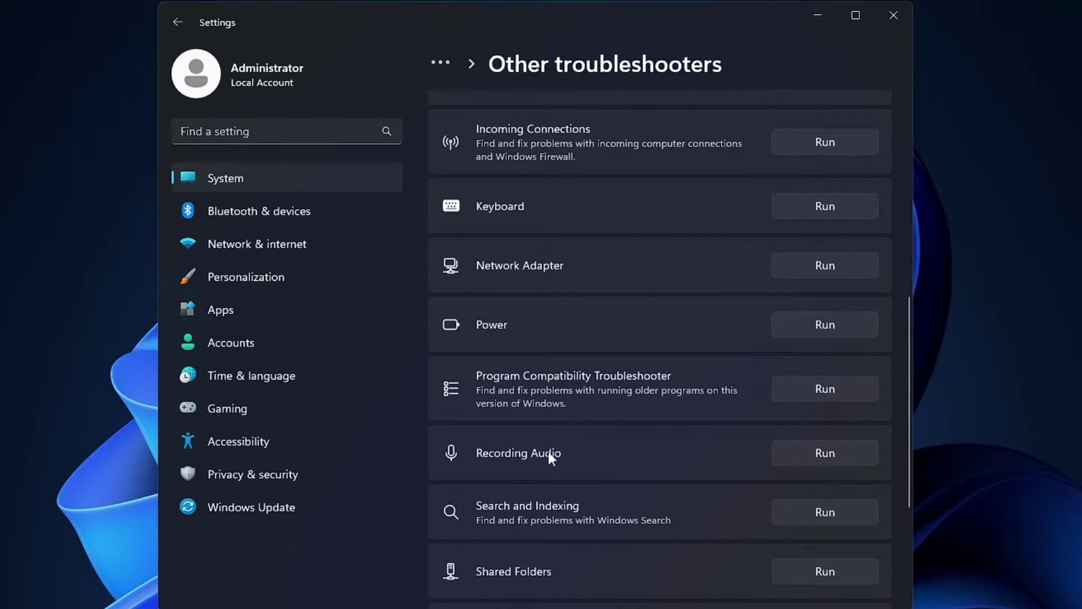
- Run the Recording Audio troubleshooter and close it once it finds no problem
{"action": "left_click", "coordinate": [827, 461]}
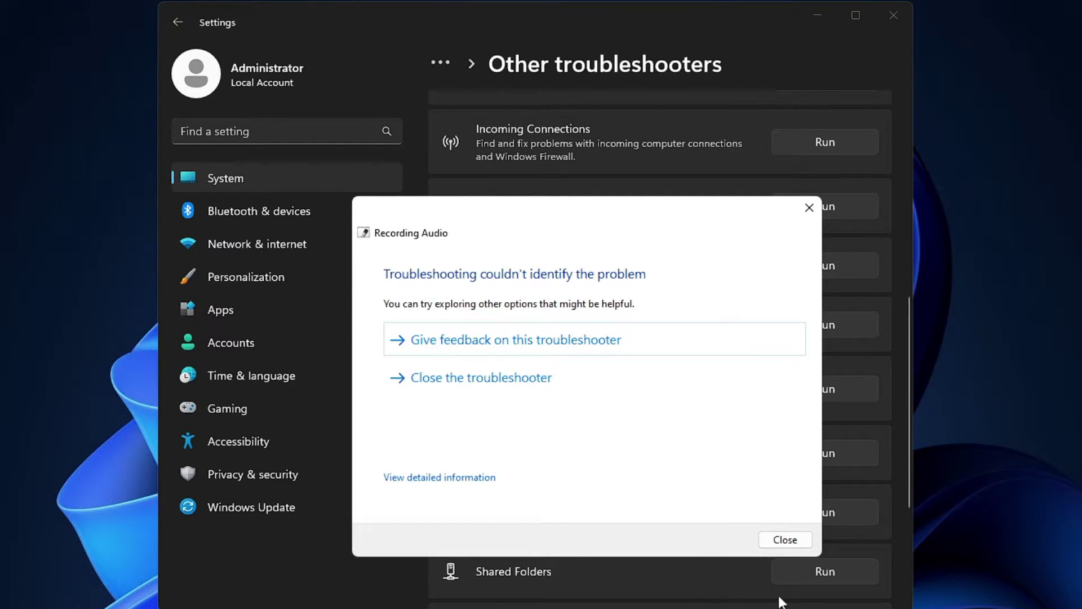
{"action": "left_click", "coordinate": [793, 538]}
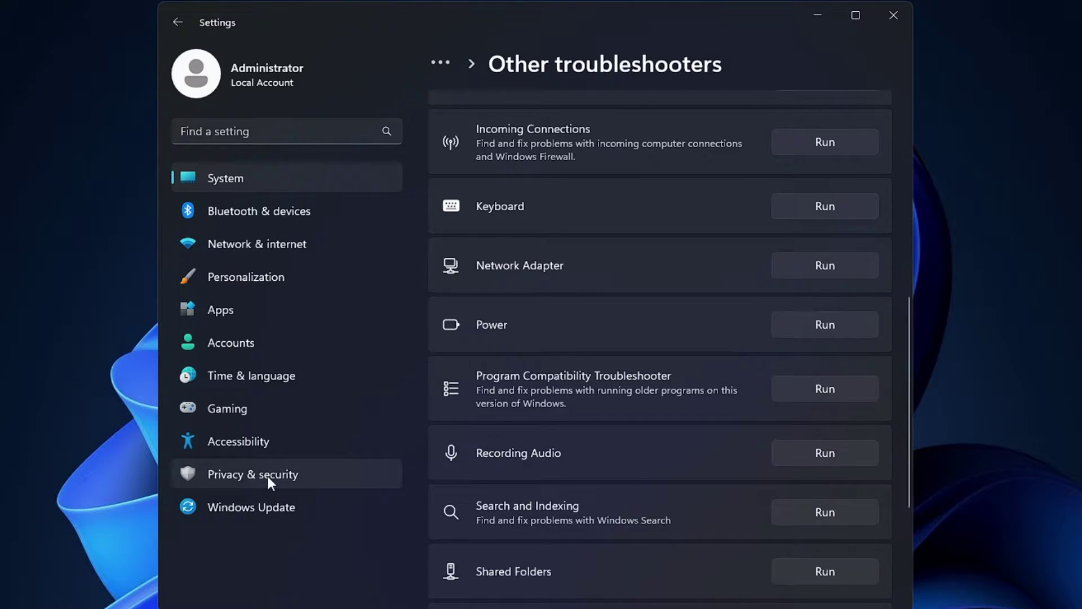
- Confirm under Privacy & security > Microphone that device and app microphone access are On
{"action": "left_click", "coordinate": [295, 478]}
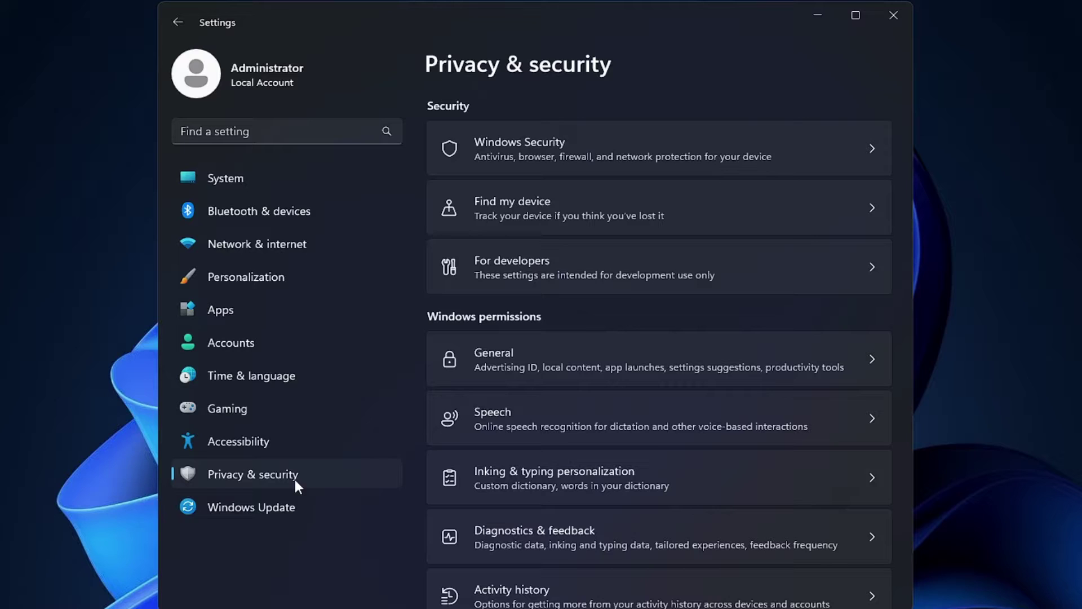
{"action": "scroll", "coordinate": [529, 429], "scroll_direction": "down", "scroll_amount": 2}
{"action": "scroll", "coordinate": [529, 429], "scroll_direction": "down", "scroll_amount": 6}
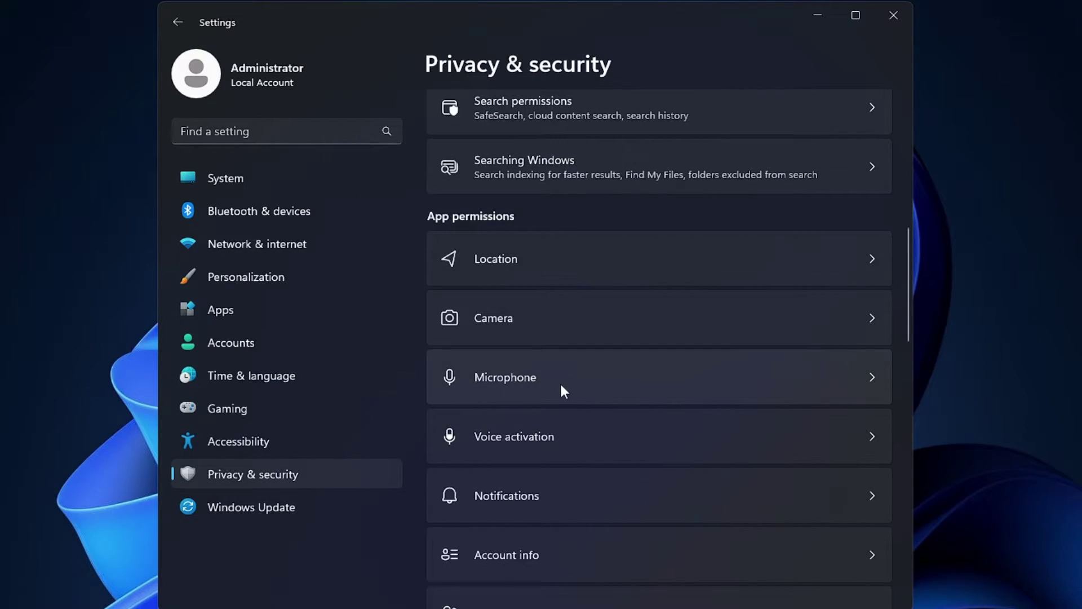
{"action": "left_click", "coordinate": [620, 377]}
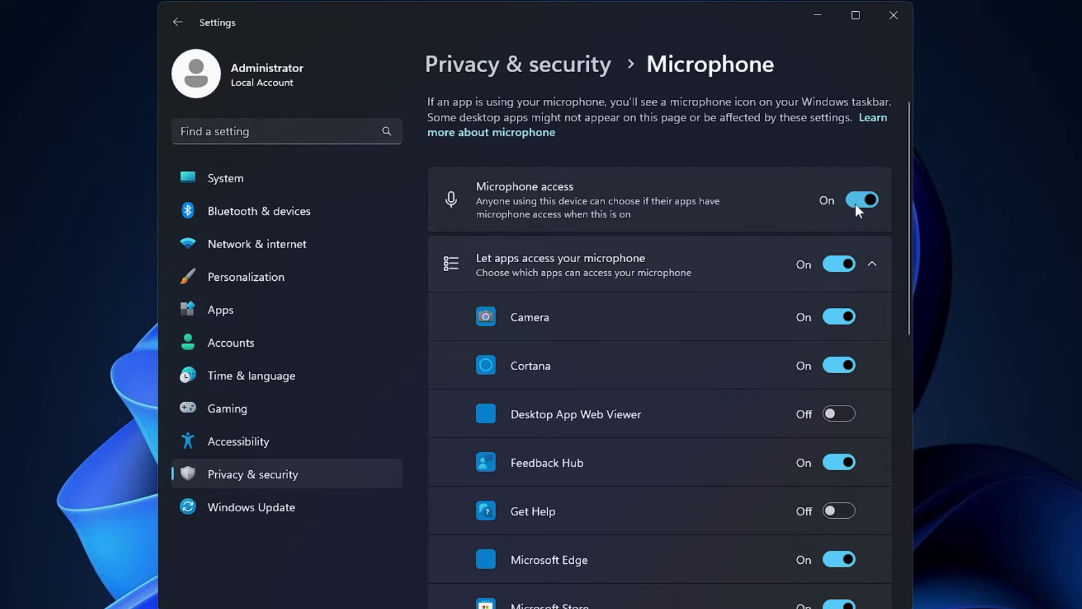
{"action": "scroll", "coordinate": [648, 270], "scroll_direction": "down", "scroll_amount": 2}
{"action": "scroll", "coordinate": [516, 437], "scroll_direction": "down", "scroll_amount": 3}
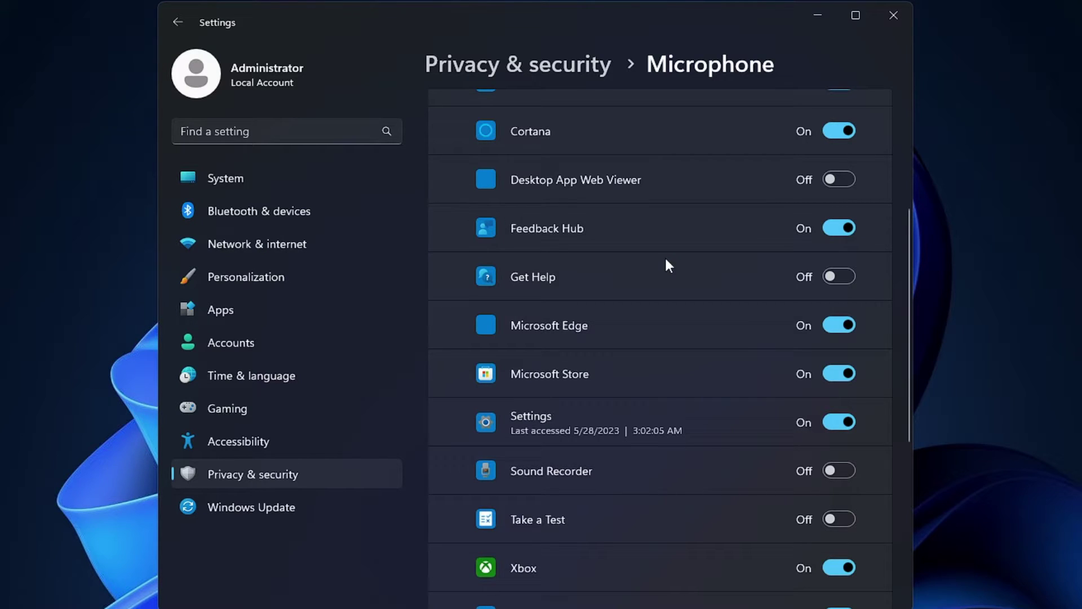
{"action": "scroll", "coordinate": [663, 259], "scroll_direction": "down", "scroll_amount": 2}
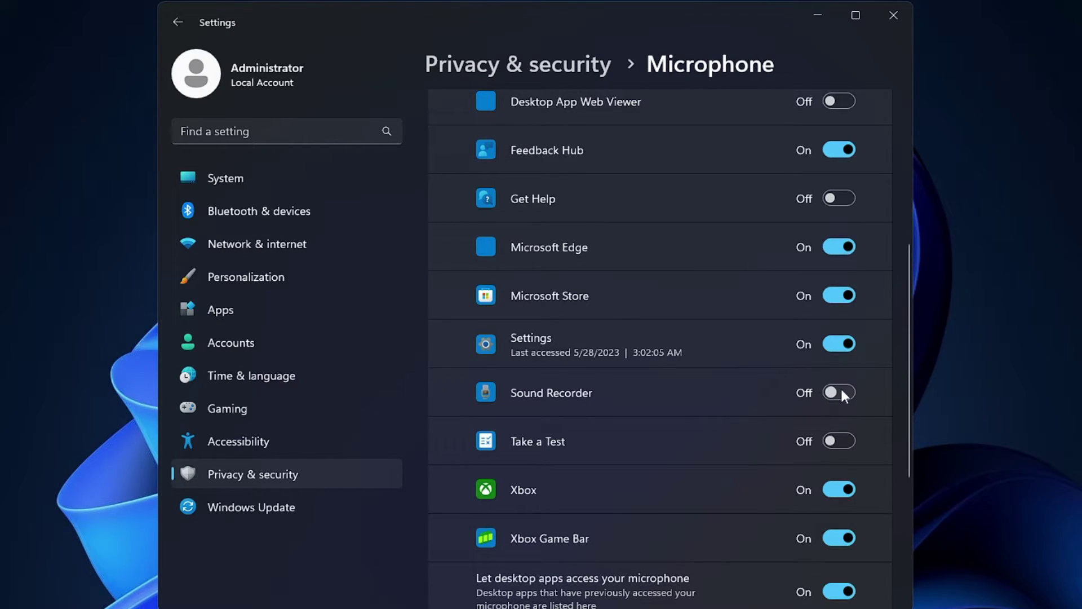
{"action": "scroll", "coordinate": [676, 388], "scroll_direction": "down", "scroll_amount": 4}
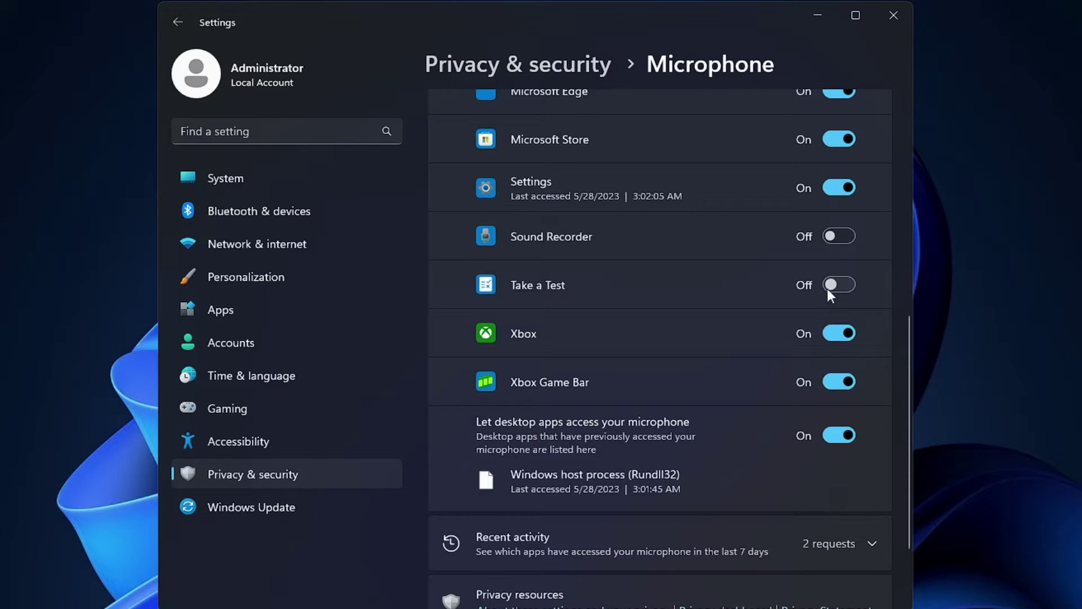
{"action": "scroll", "coordinate": [653, 348], "scroll_direction": "up", "scroll_amount": 10}
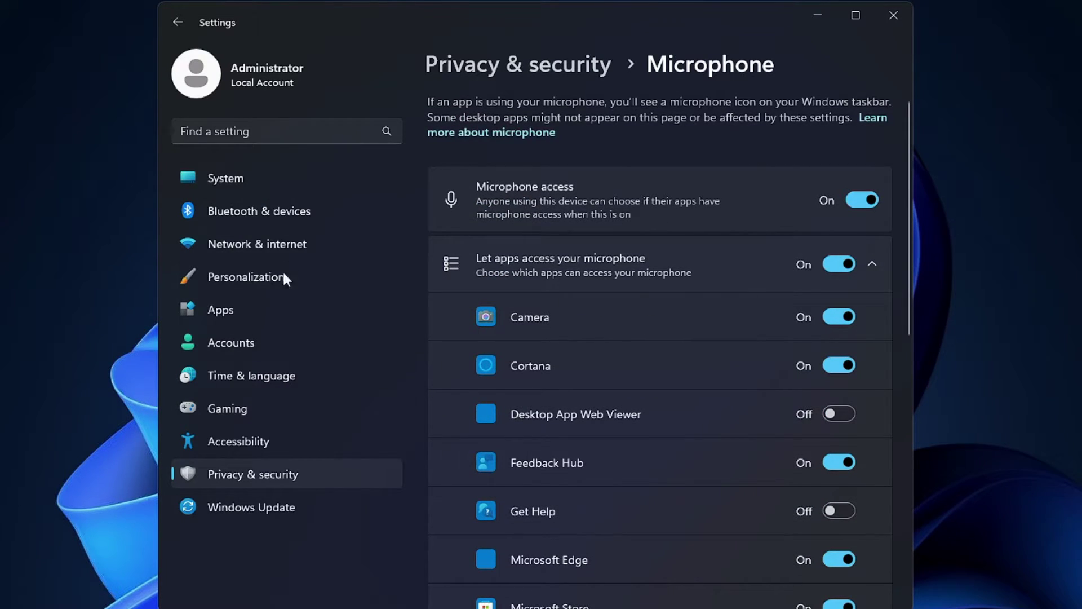
- Check in System > Sound that Microphone is the input device at volume 90
{"action": "left_click", "coordinate": [263, 175]}
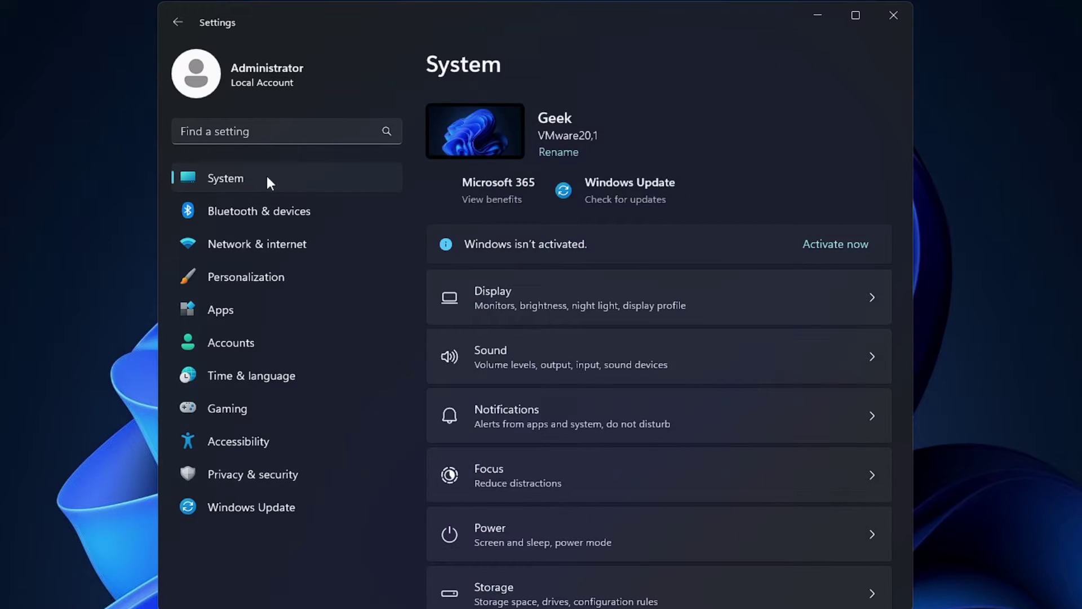
{"action": "scroll", "coordinate": [530, 307], "scroll_direction": "down", "scroll_amount": 1}
{"action": "left_click", "coordinate": [549, 275]}
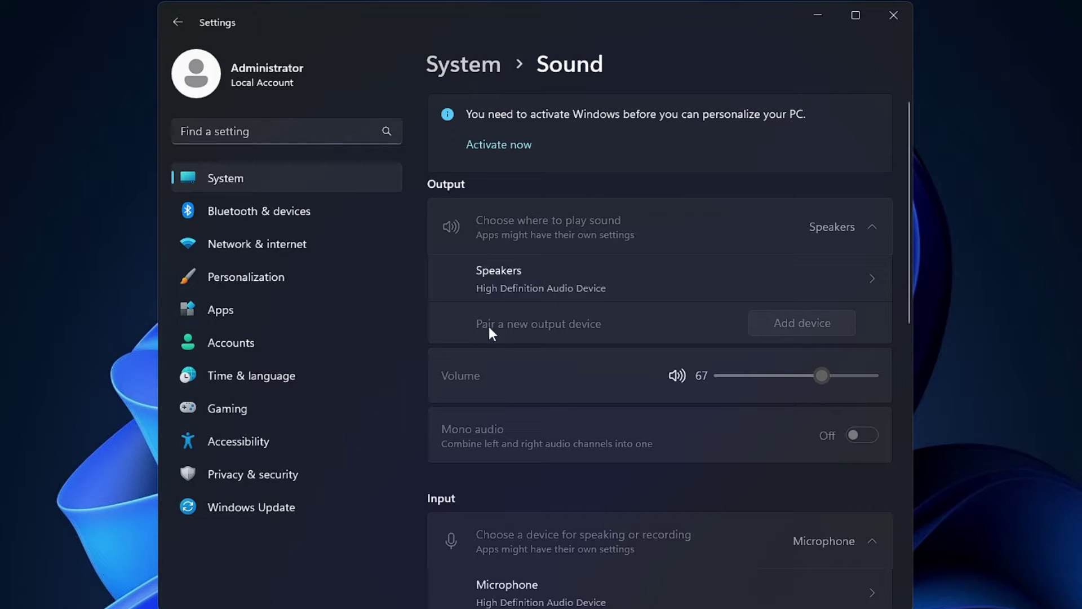
{"action": "scroll", "coordinate": [539, 284], "scroll_direction": "down", "scroll_amount": 3}
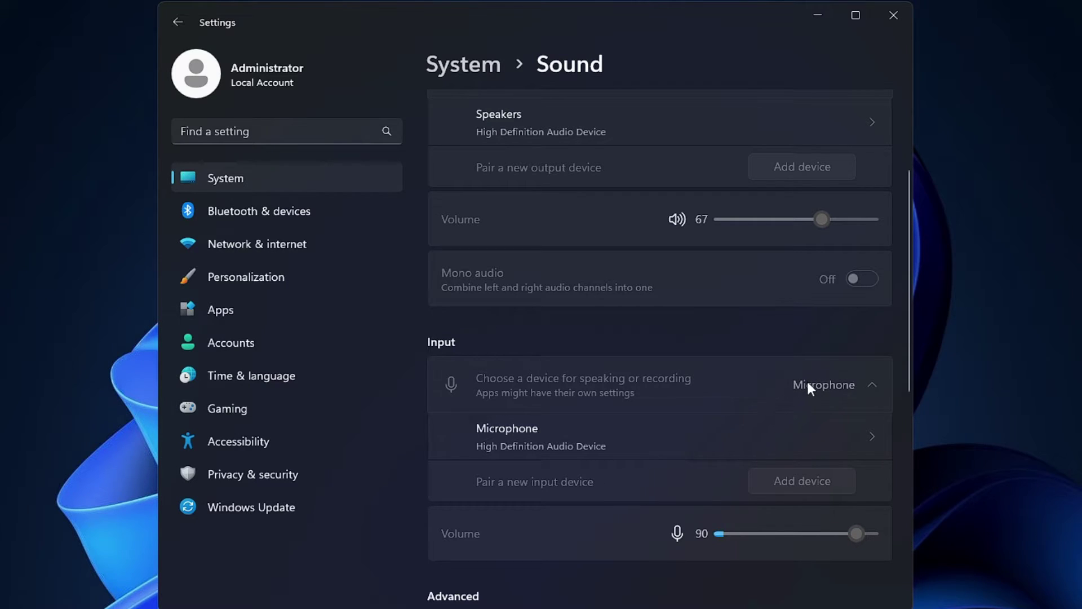
{"action": "scroll", "coordinate": [806, 379], "scroll_direction": "down", "scroll_amount": 2}
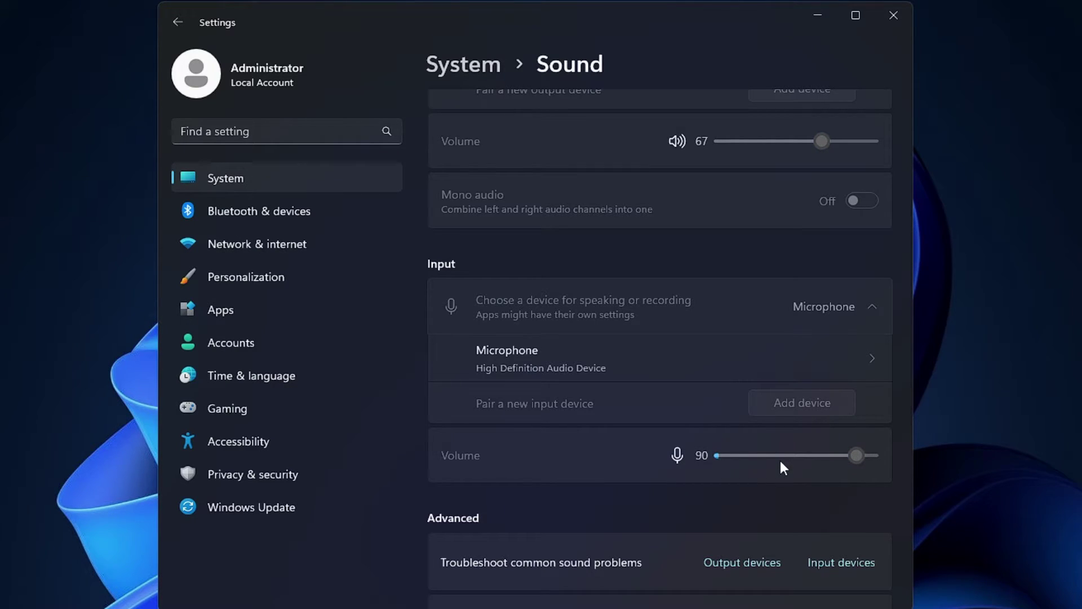
{"action": "scroll", "coordinate": [760, 460], "scroll_direction": "down", "scroll_amount": 2}
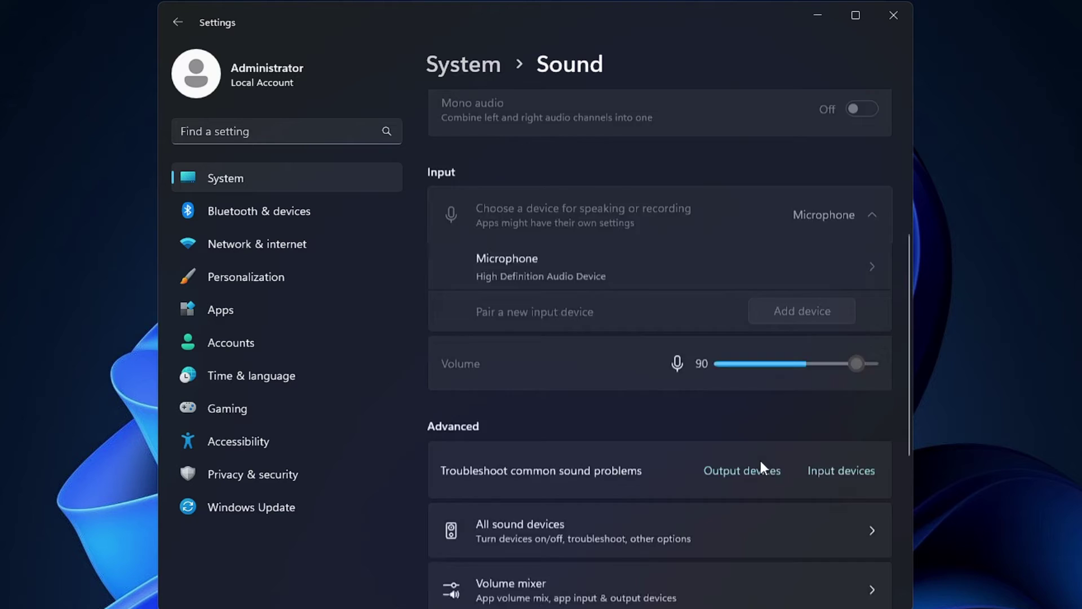
{"action": "scroll", "coordinate": [760, 461], "scroll_direction": "down", "scroll_amount": 1}
{"action": "scroll", "coordinate": [652, 439], "scroll_direction": "down", "scroll_amount": 2}
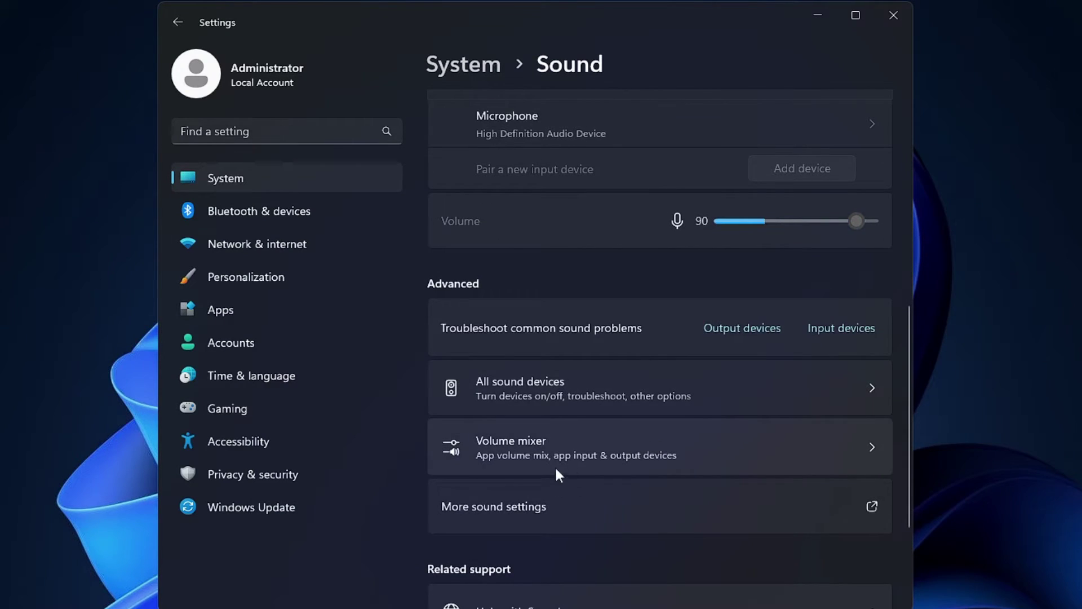
- Confirm Microphone is the default device on the Recording tab of the classic Sound dialog
{"action": "left_click", "coordinate": [534, 506]}
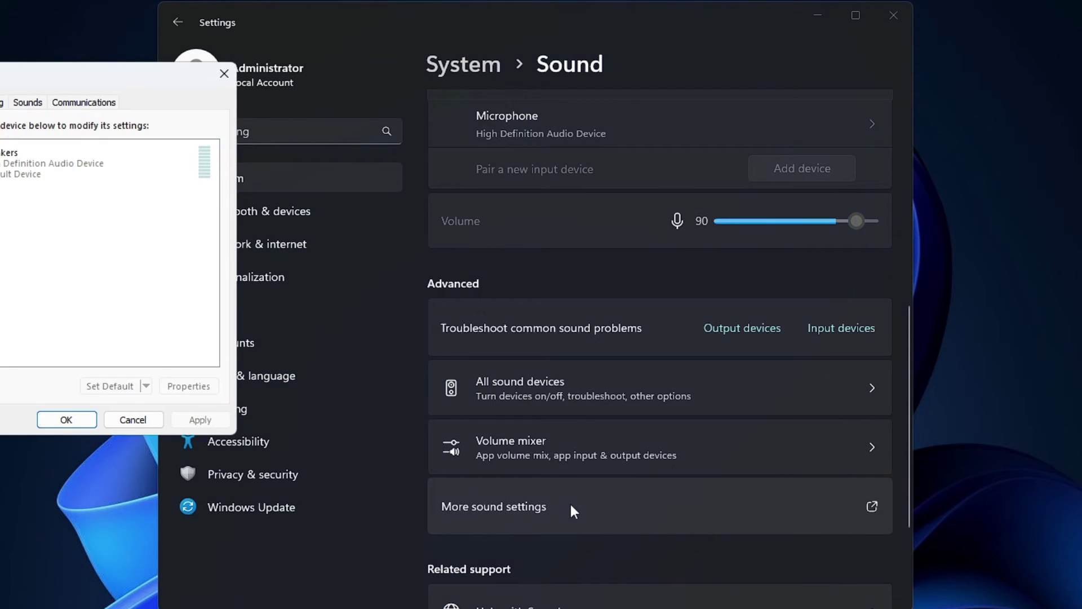
{"action": "left_click_drag", "start_coordinate": [103, 78], "coordinate": [597, 154]}
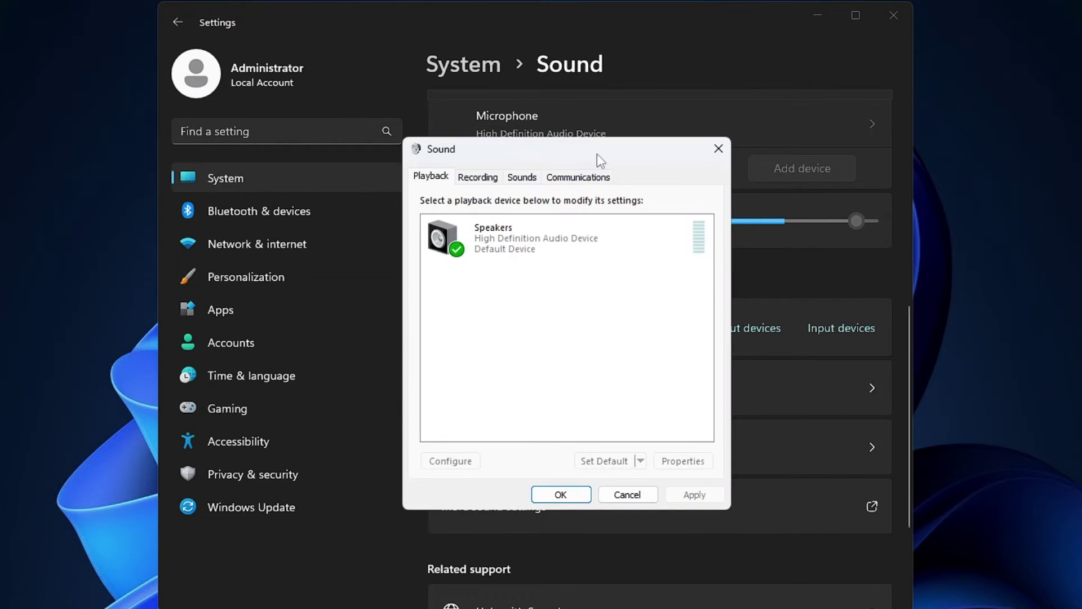
{"action": "left_click", "coordinate": [480, 179]}
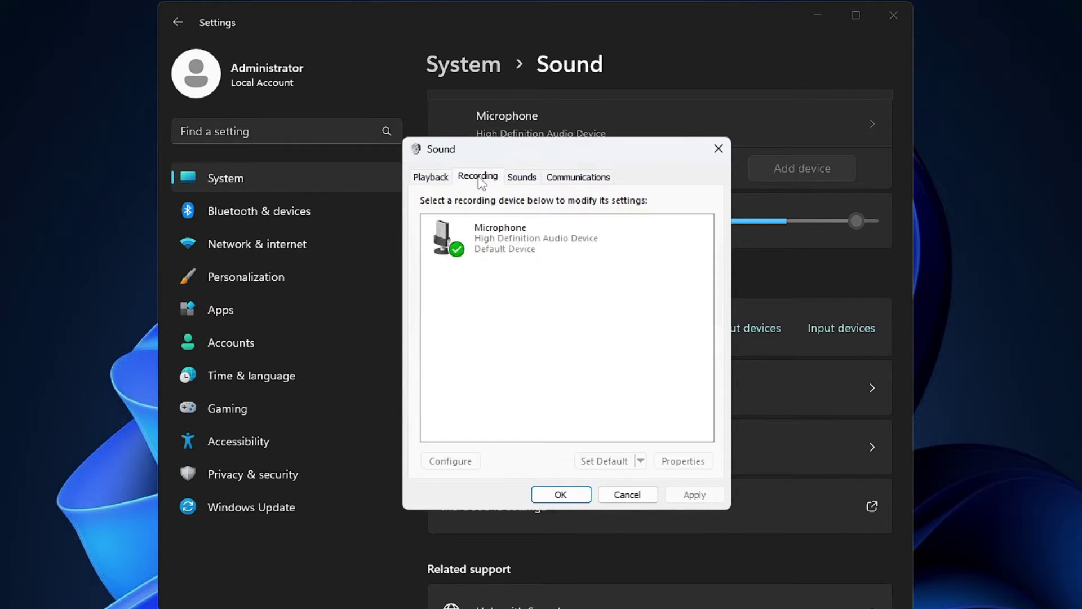
{"action": "left_click", "coordinate": [504, 239]}
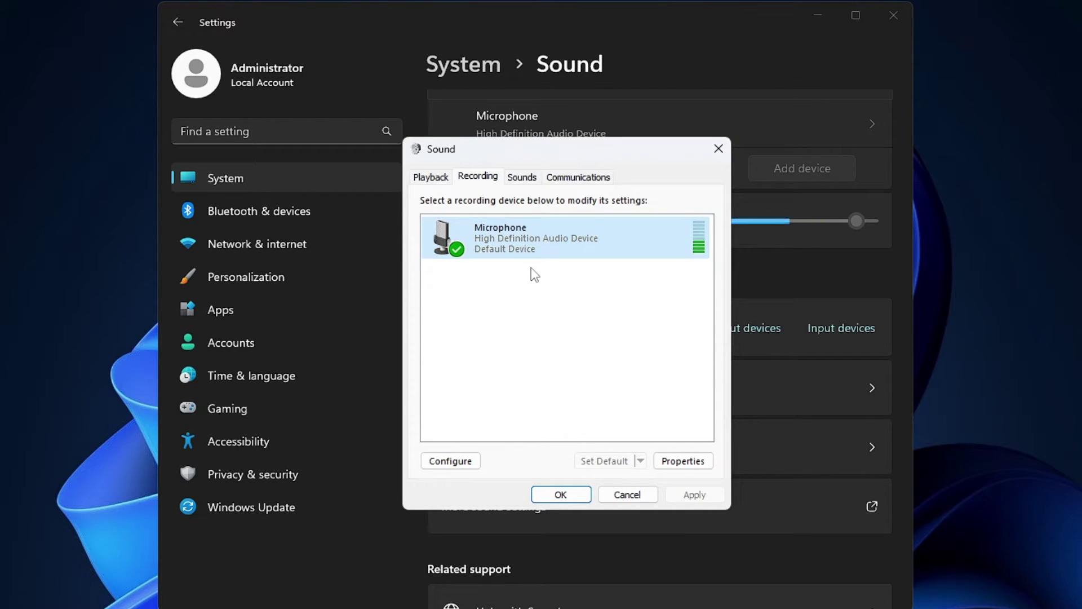
{"action": "right_click", "coordinate": [521, 235]}
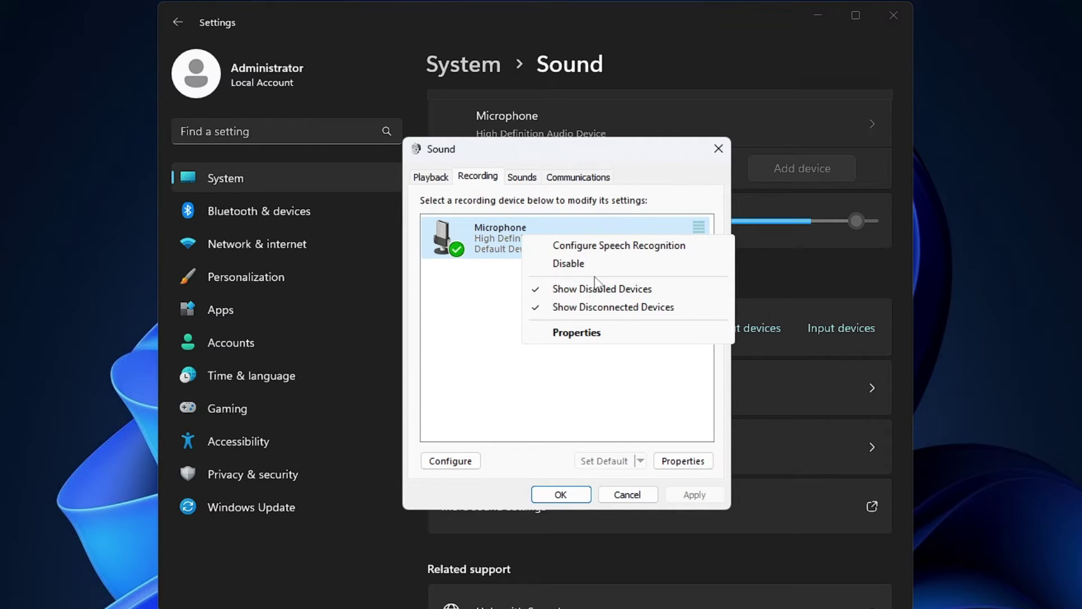
{"action": "left_click", "coordinate": [513, 277]}
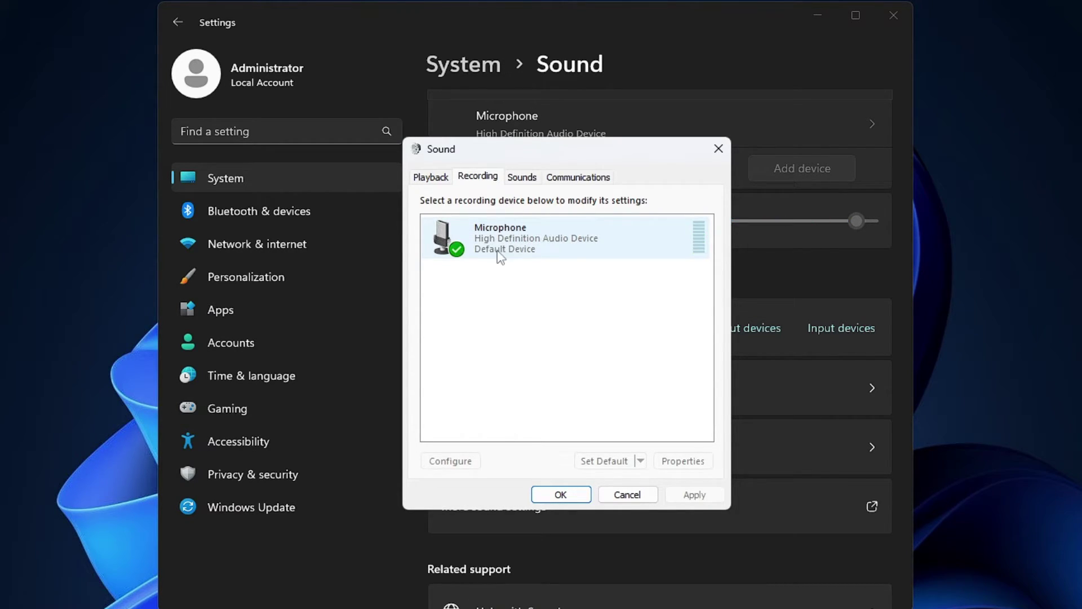
{"action": "double_click", "coordinate": [539, 239]}
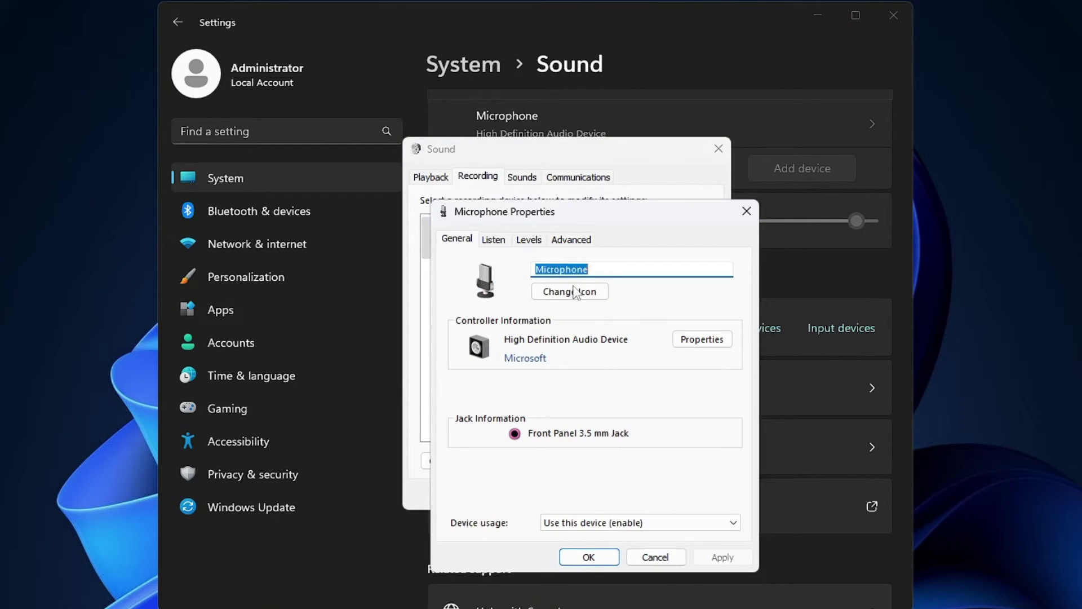
{"action": "left_click", "coordinate": [529, 241]}
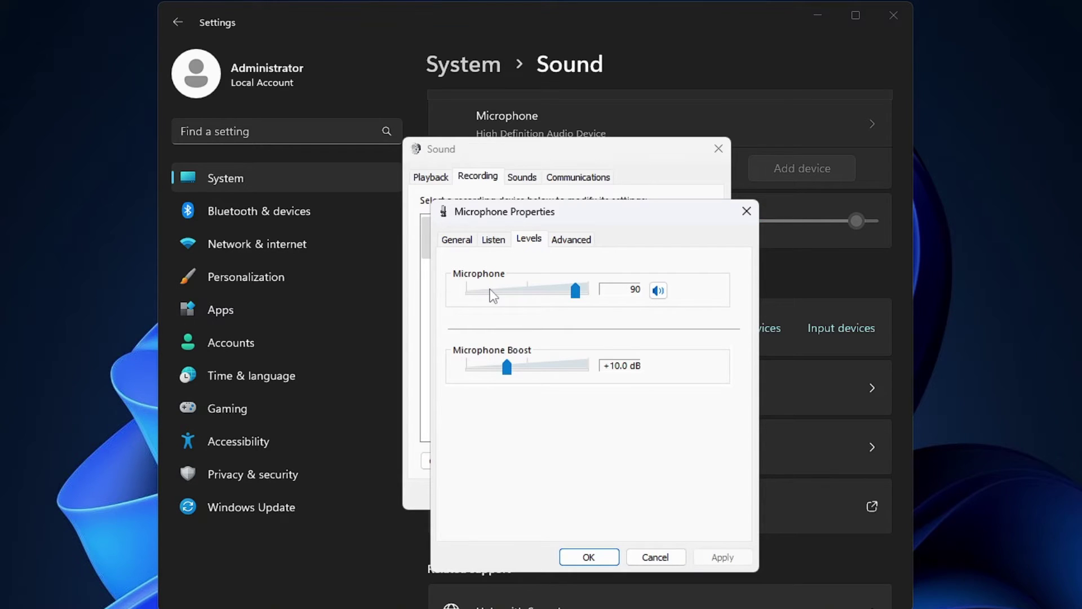
{"action": "left_click", "coordinate": [570, 241]}
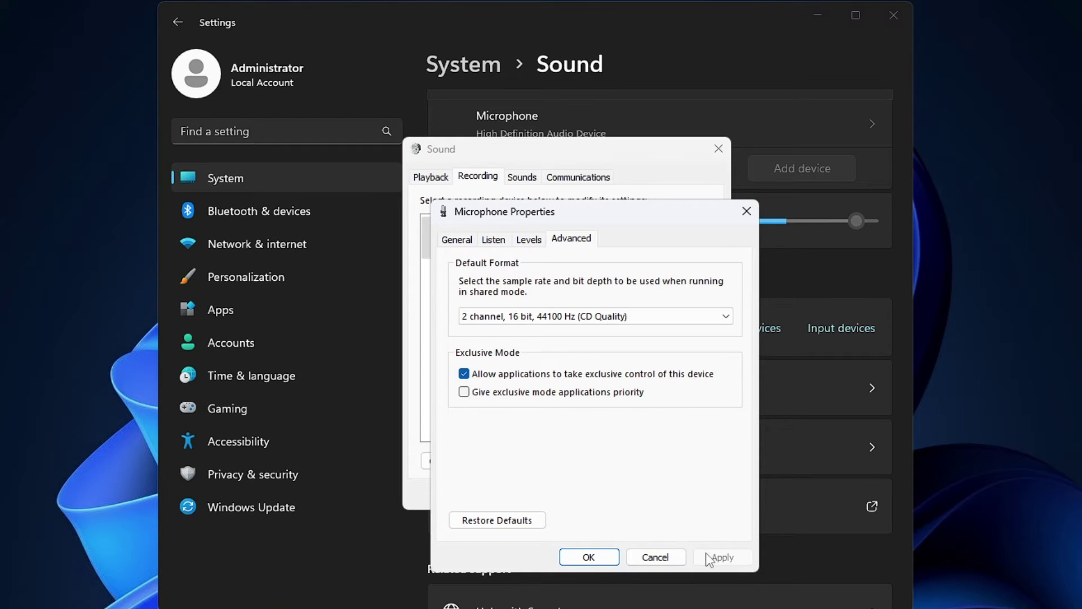
{"action": "left_click", "coordinate": [612, 556]}
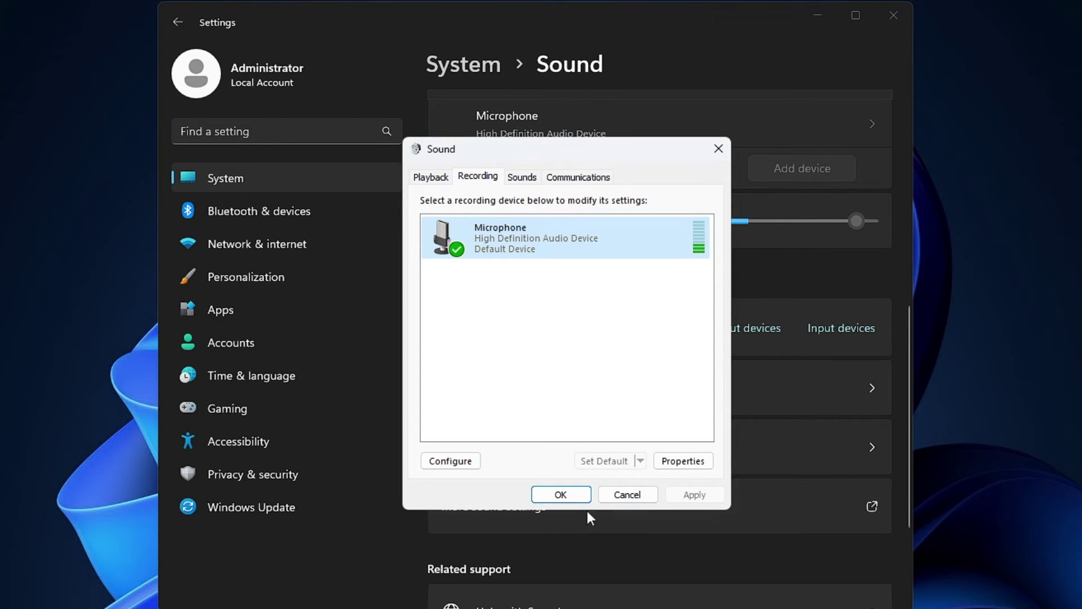
- Close the Sound dialog with OK and launch Device Manager from the Start right-click menu
{"action": "left_click", "coordinate": [565, 496]}
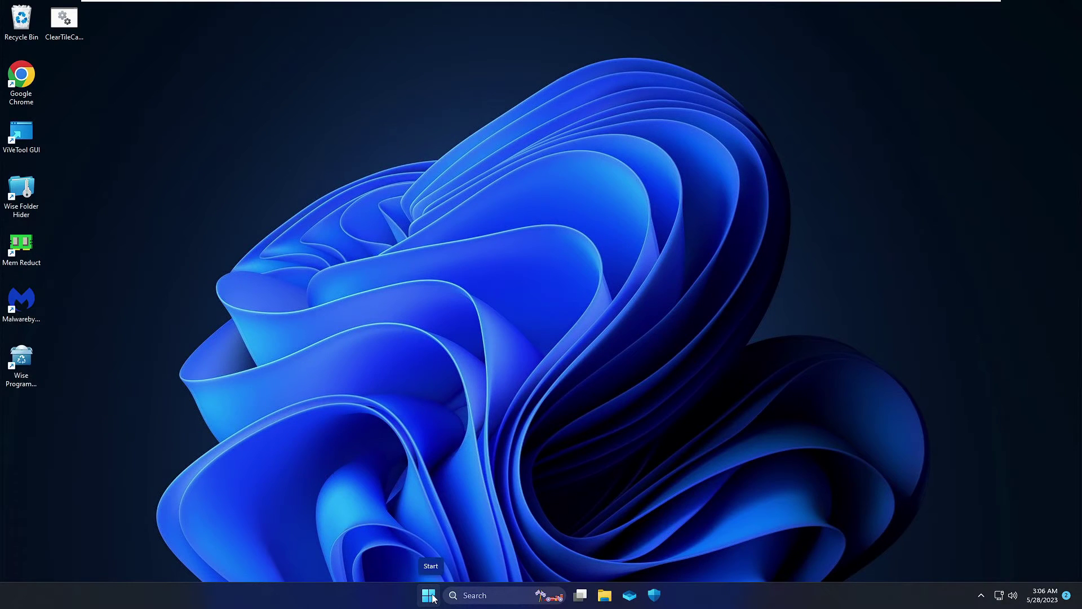
{"action": "right_click", "coordinate": [432, 597]}
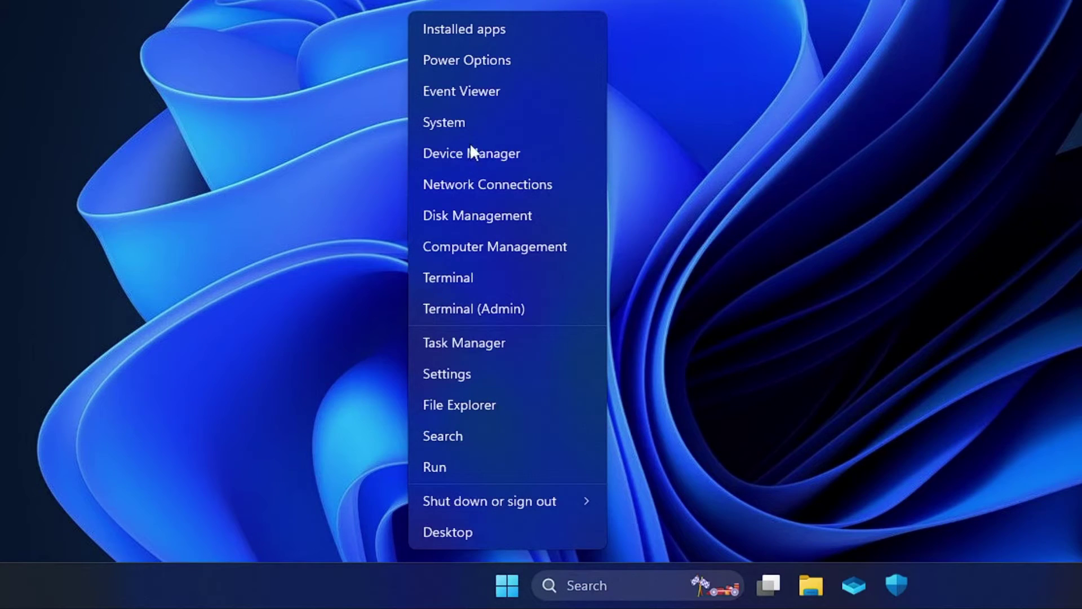
{"action": "left_click", "coordinate": [506, 153]}
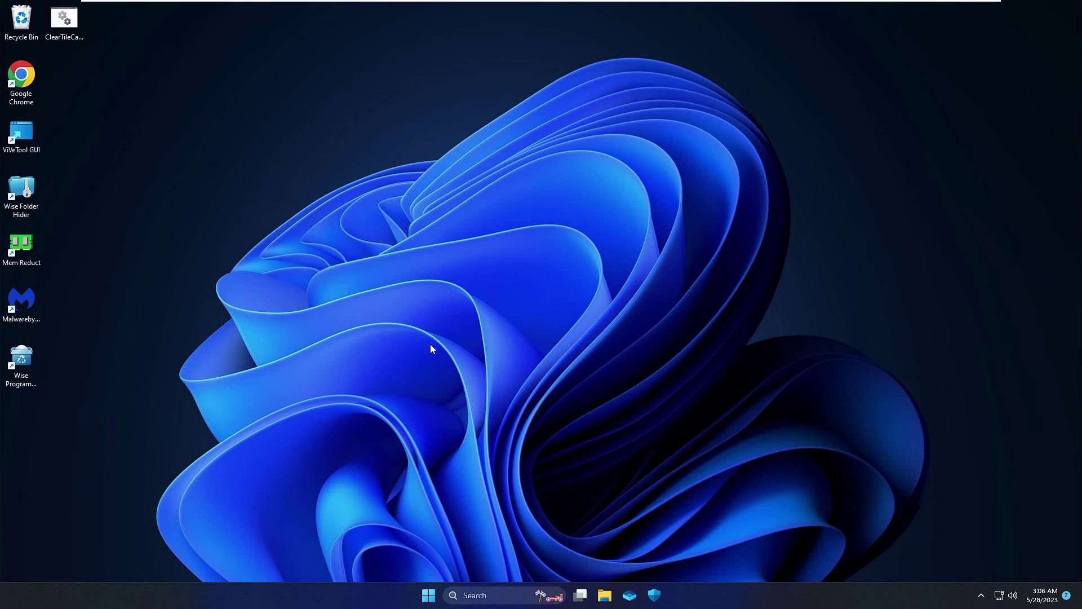
{"action": "left_click_drag", "start_coordinate": [350, 31], "coordinate": [616, 114]}
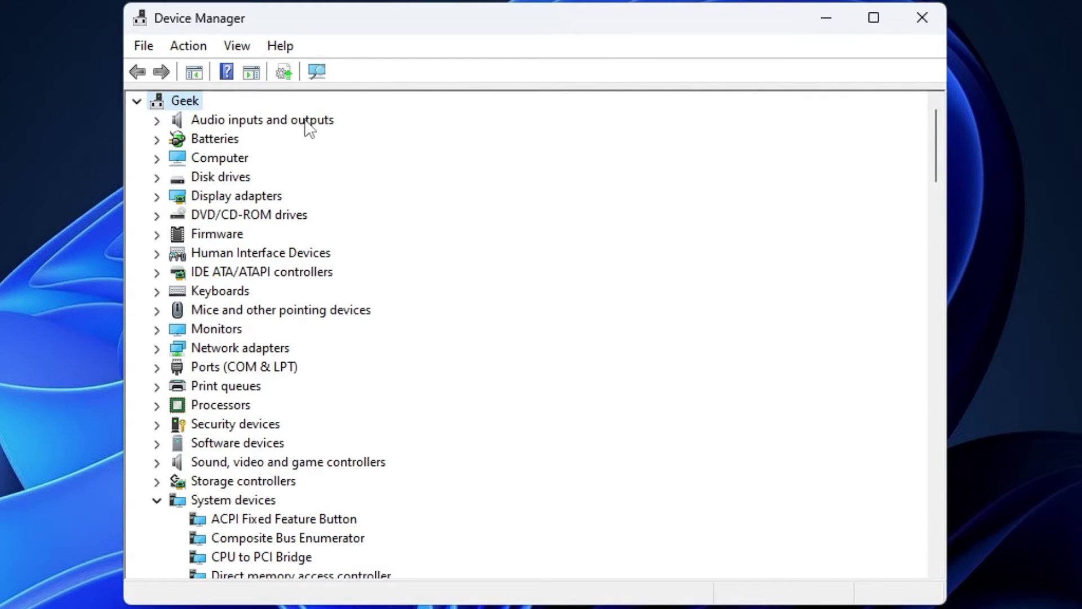
- Expand Audio inputs and outputs and close the Microphone's Update driver wizard unused
{"action": "double_click", "coordinate": [316, 122]}
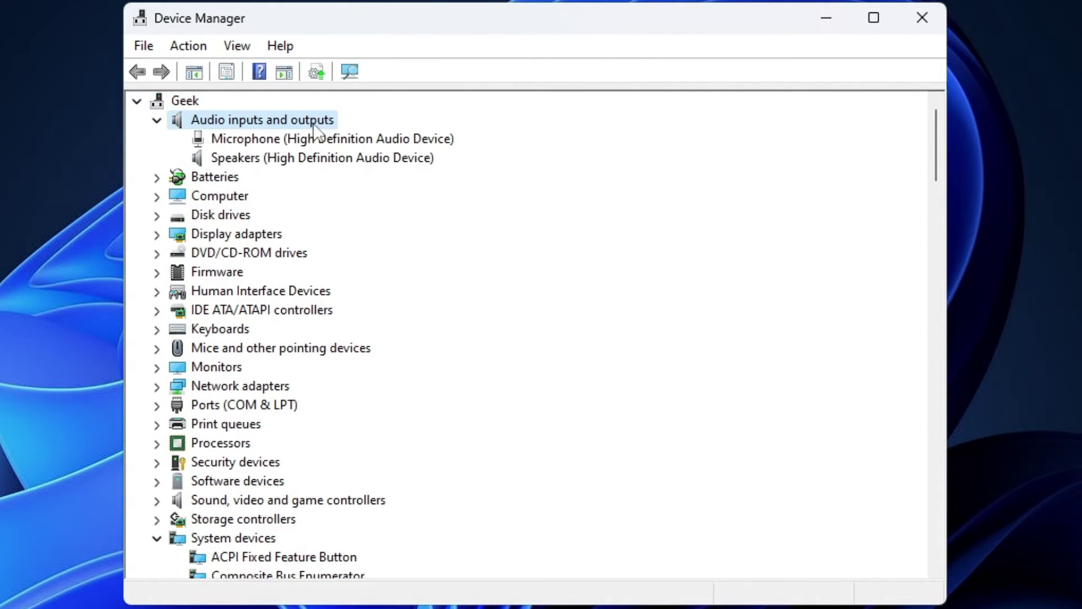
{"action": "left_click", "coordinate": [322, 142]}
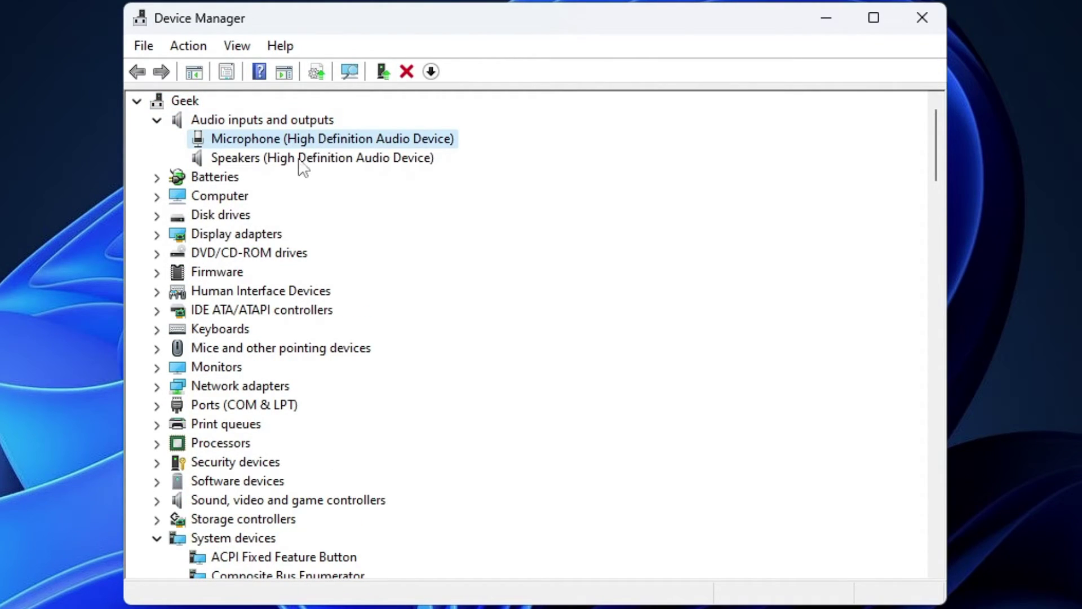
{"action": "right_click", "coordinate": [330, 141]}
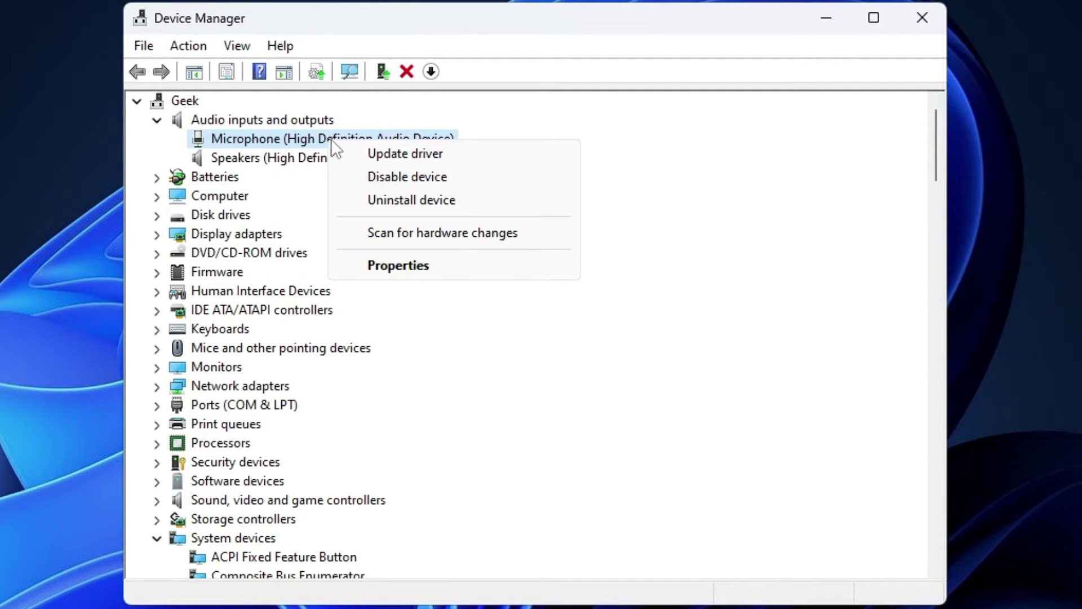
{"action": "left_click", "coordinate": [394, 162]}
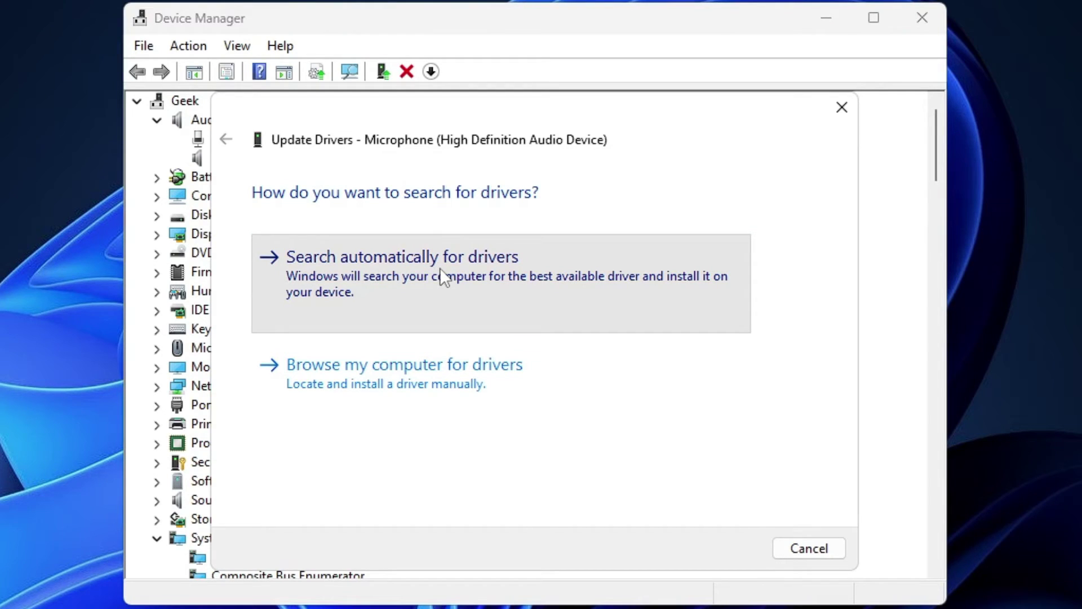
{"action": "left_click", "coordinate": [842, 108]}
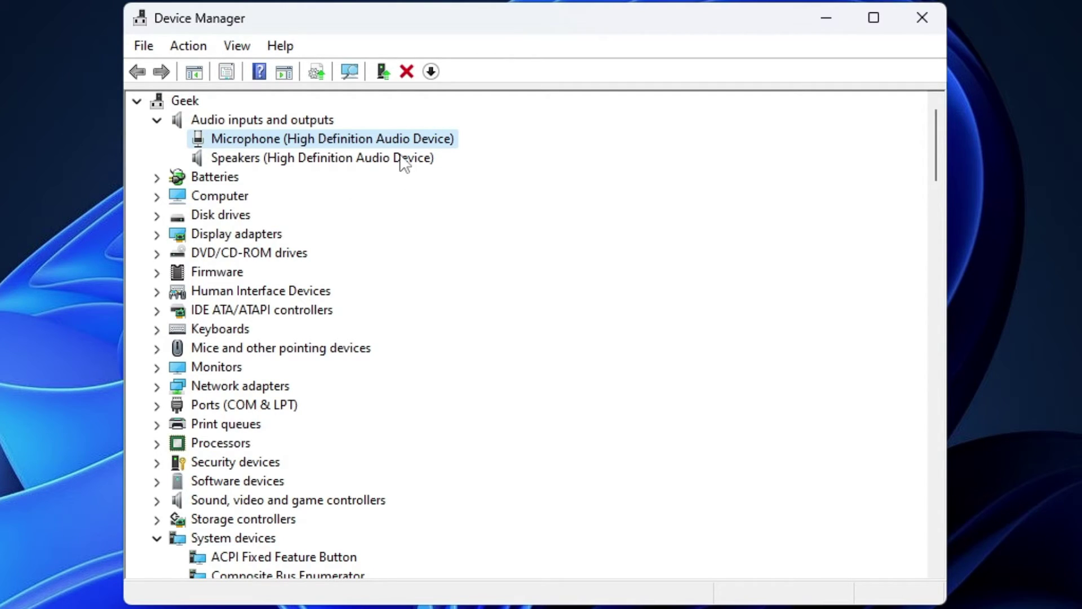
- Uninstall the Microphone device from Device Manager
{"action": "right_click", "coordinate": [376, 141]}
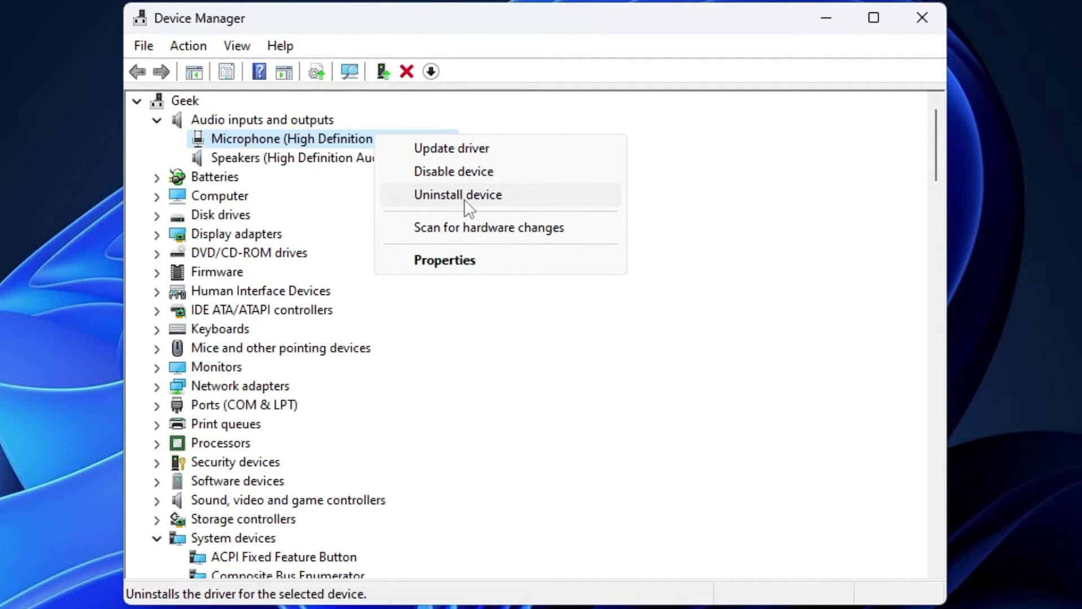
{"action": "left_click", "coordinate": [374, 373]}
{"action": "scroll", "coordinate": [388, 363], "scroll_direction": "down", "scroll_amount": 1}
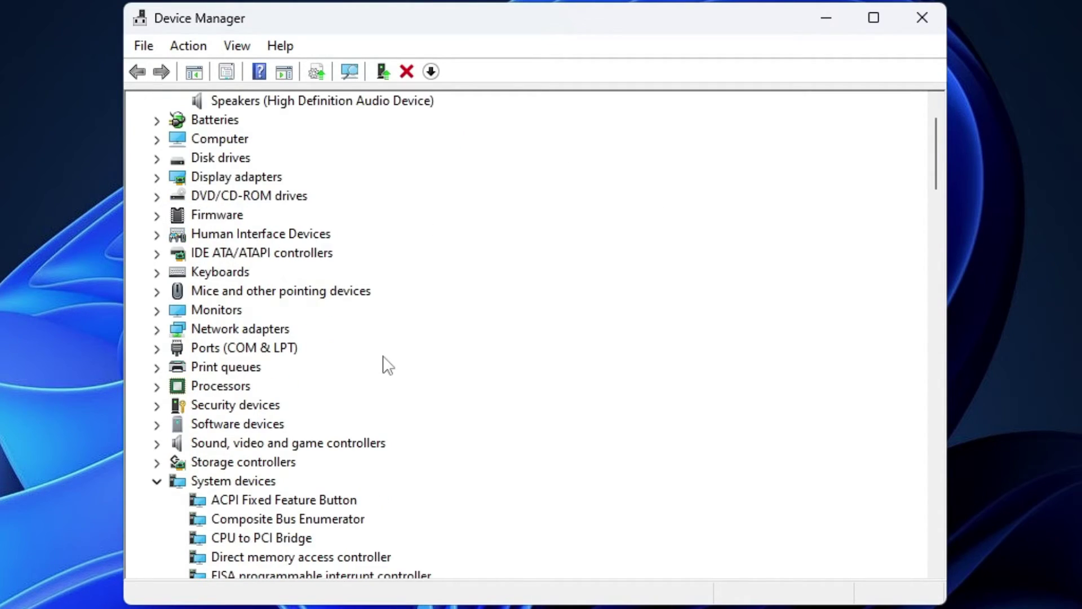
{"action": "scroll", "coordinate": [370, 283], "scroll_direction": "down", "scroll_amount": 3}
{"action": "scroll", "coordinate": [345, 292], "scroll_direction": "down", "scroll_amount": 1}
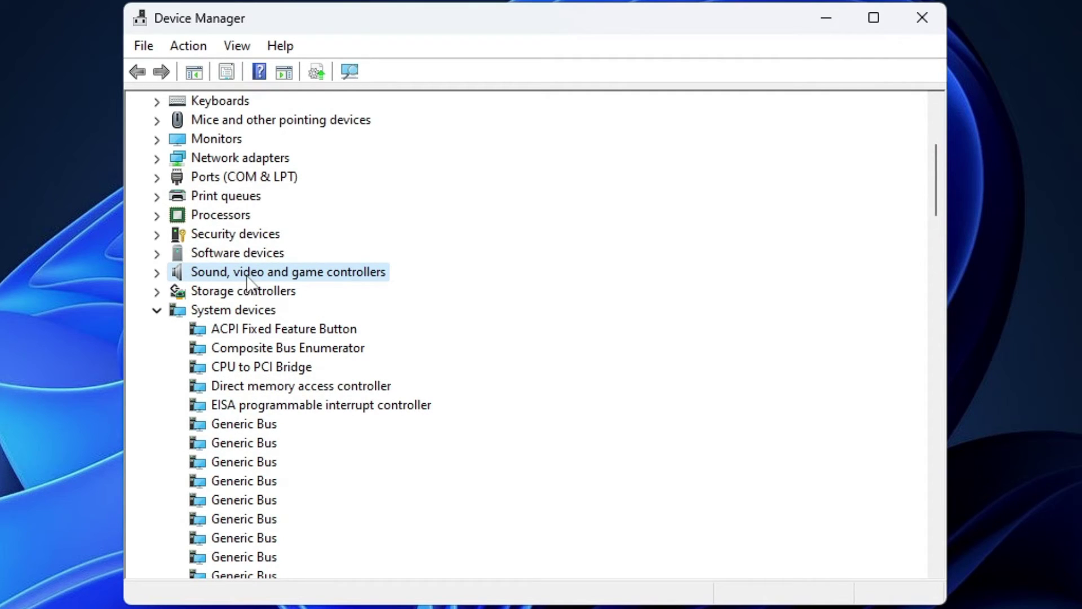
- Under Sound, video and game controllers, update then uninstall the High Definition Audio Device
{"action": "double_click", "coordinate": [300, 276]}
{"action": "left_click", "coordinate": [285, 292]}
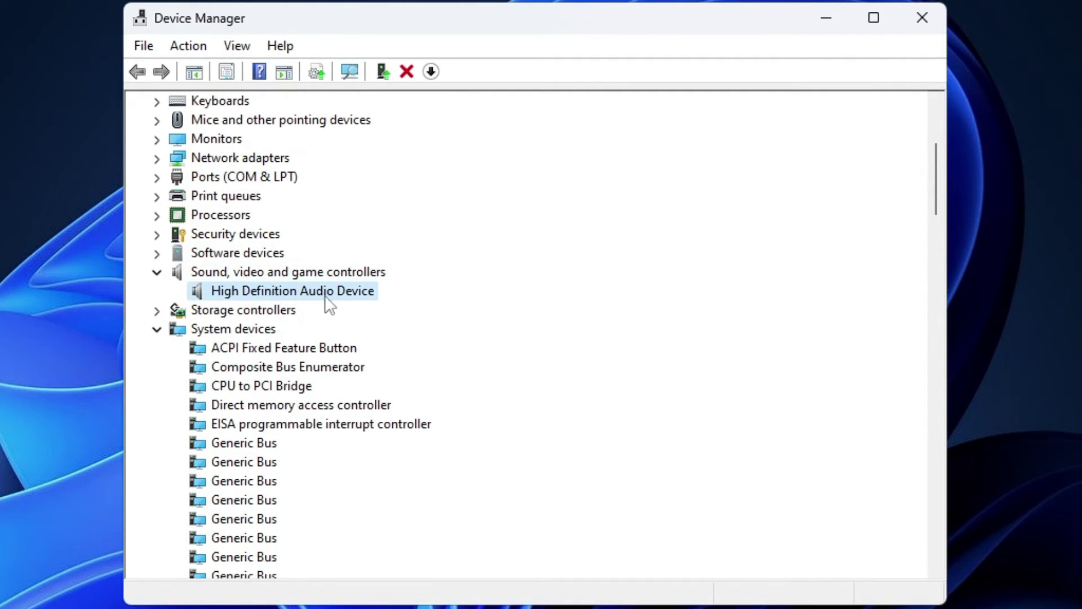
{"action": "right_click", "coordinate": [355, 299]}
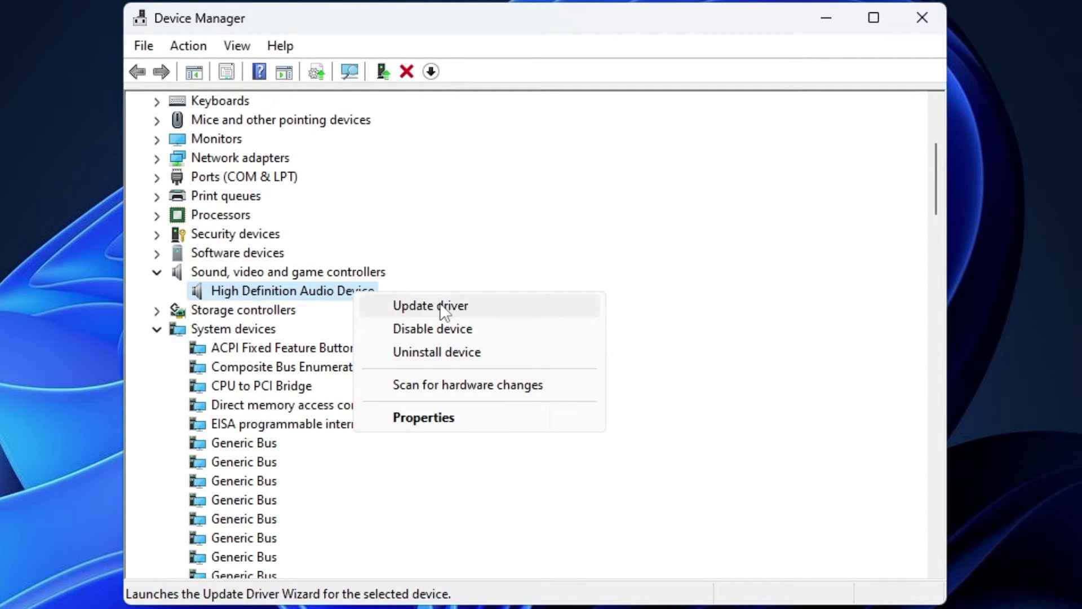
{"action": "left_click", "coordinate": [445, 274]}
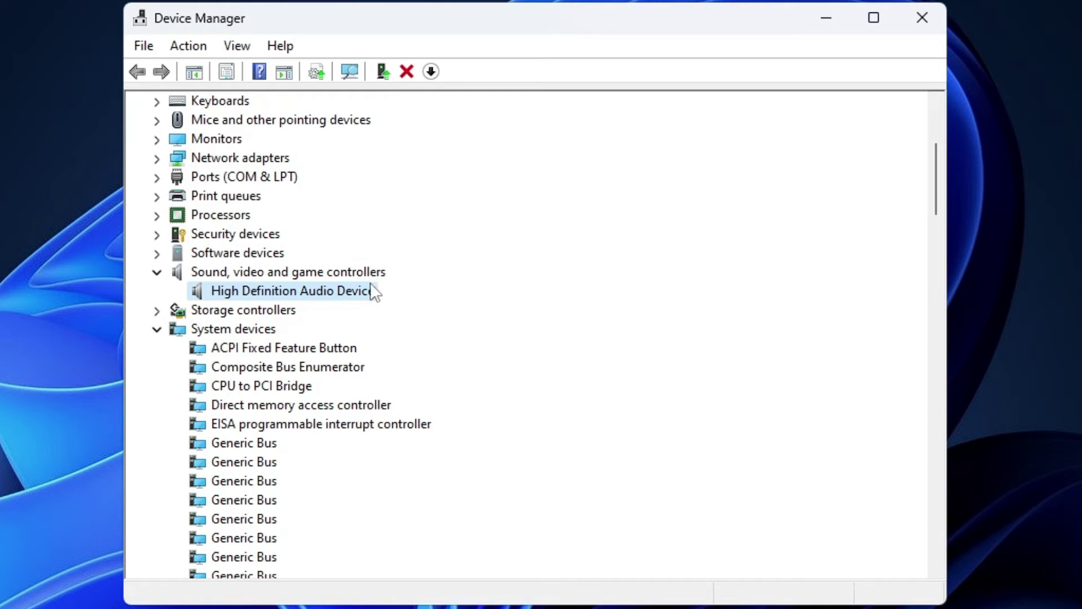
{"action": "right_click", "coordinate": [353, 299]}
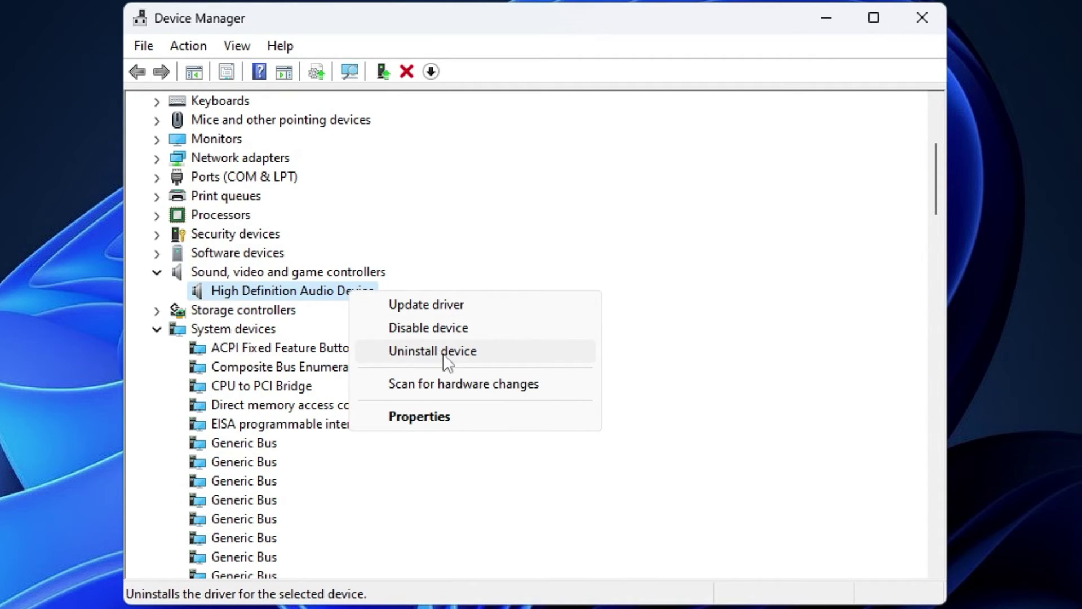
{"action": "left_click", "coordinate": [684, 345]}
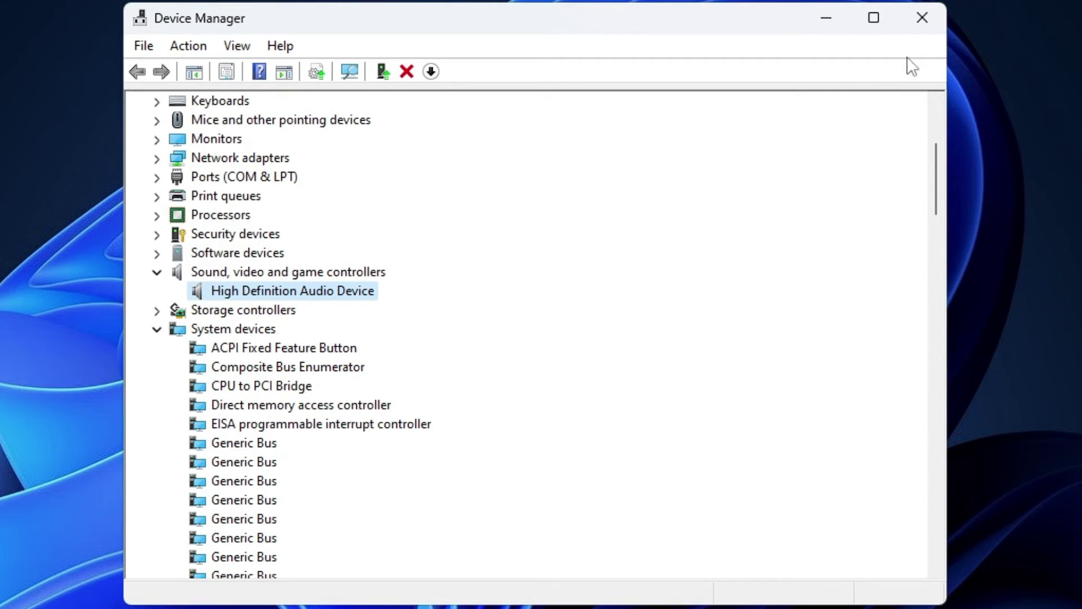
- Close the Device Manager window, returning to the desktop
{"action": "left_click", "coordinate": [932, 25]}
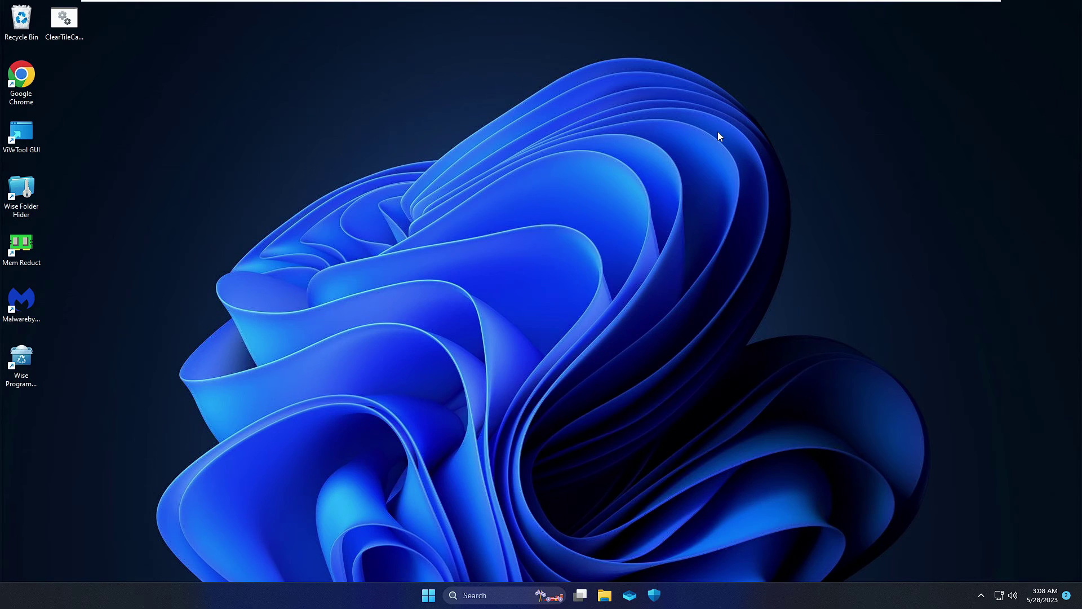